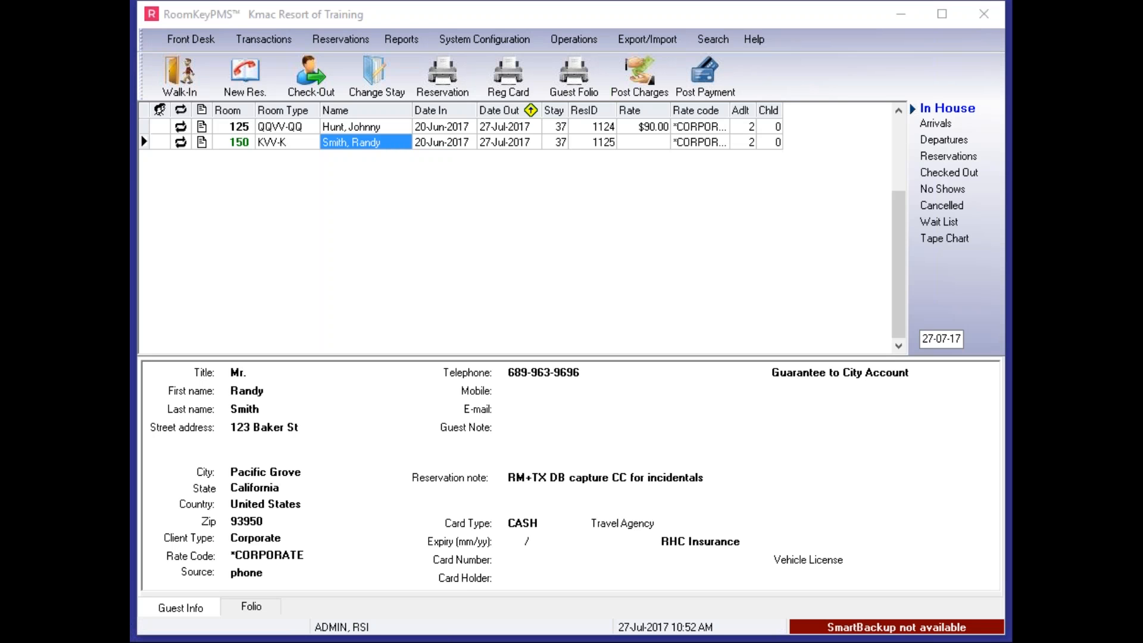
Open the clerk user access settings and display the permissions of the trainee user
{"action": "left_click", "coordinate": [494, 39]}
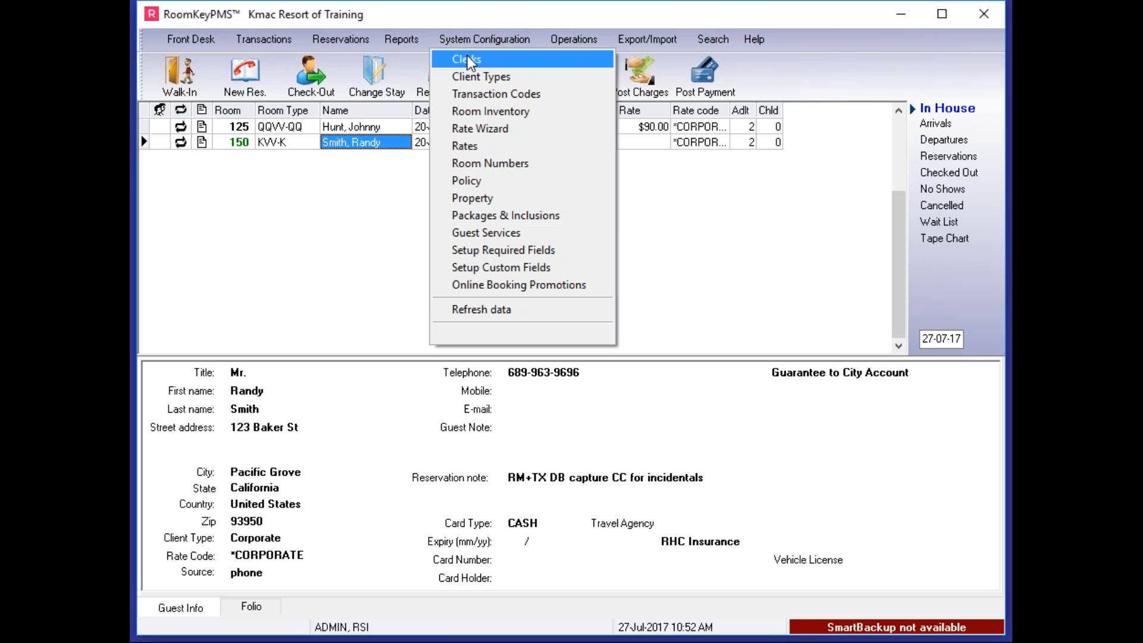
{"action": "left_click", "coordinate": [466, 61]}
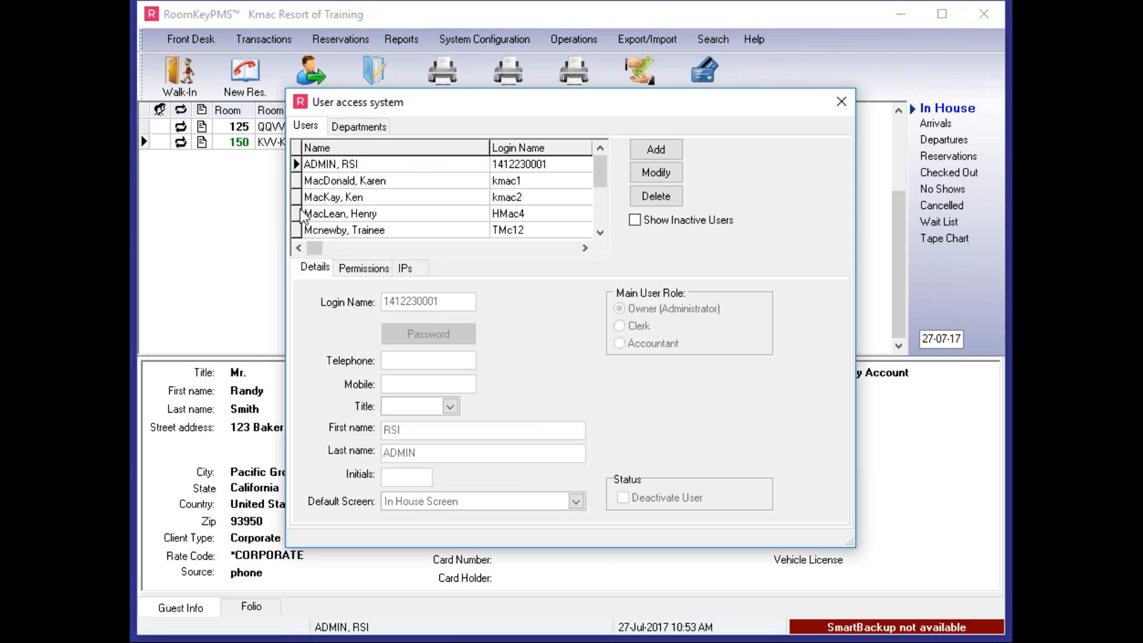
{"action": "left_click", "coordinate": [321, 231]}
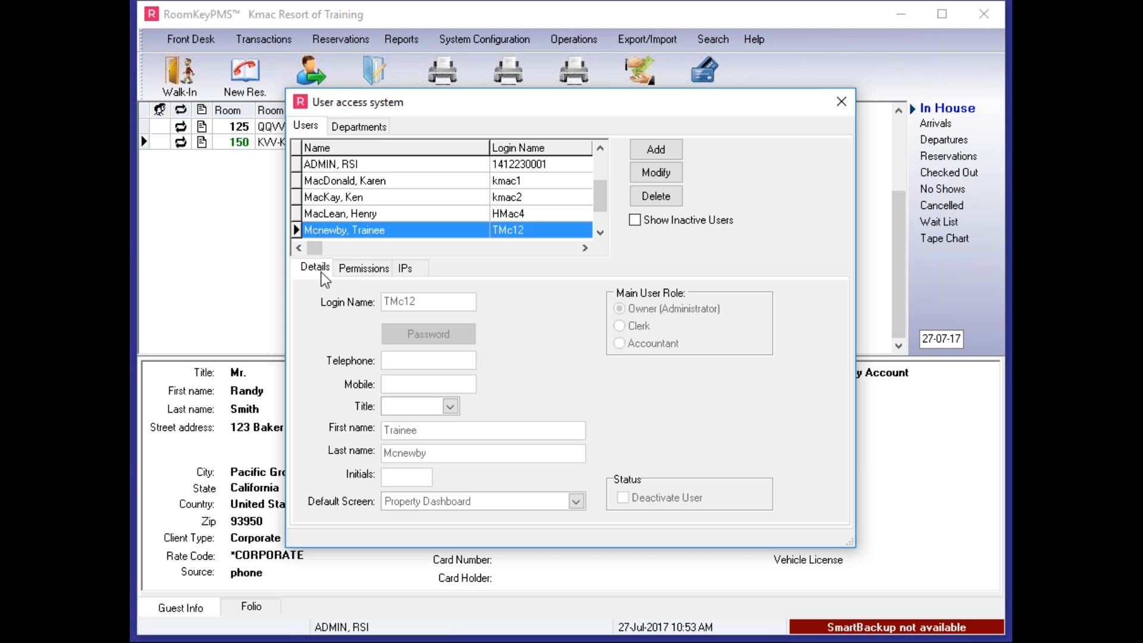
{"action": "left_click", "coordinate": [354, 269]}
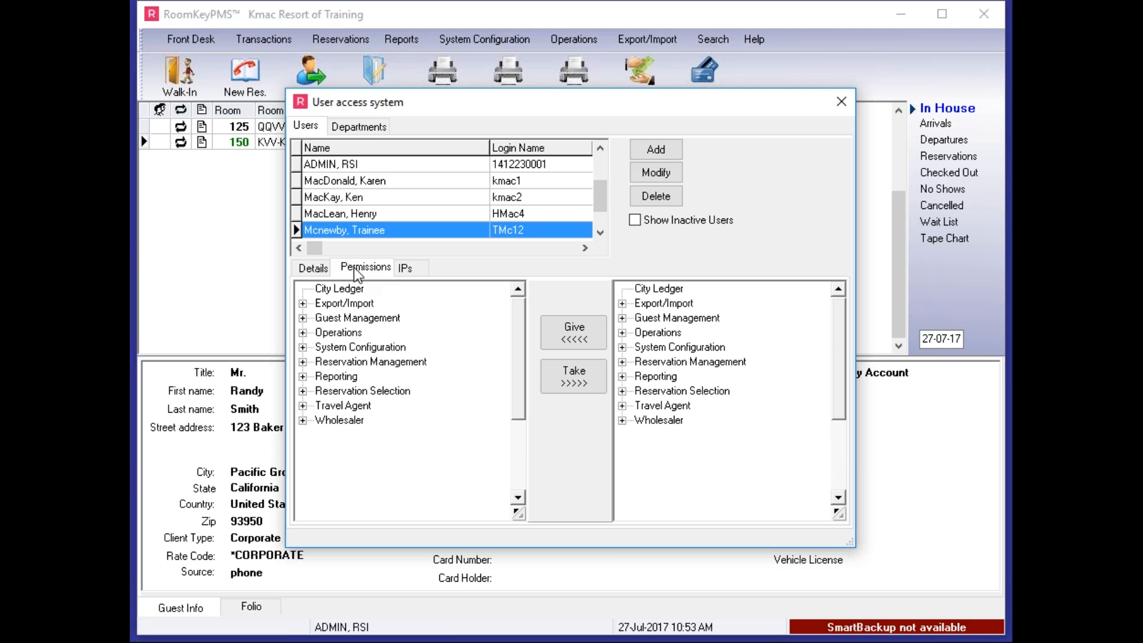
Give the trainee user the Operations permission 1522, Guest Profile Merging
{"action": "left_click", "coordinate": [622, 333]}
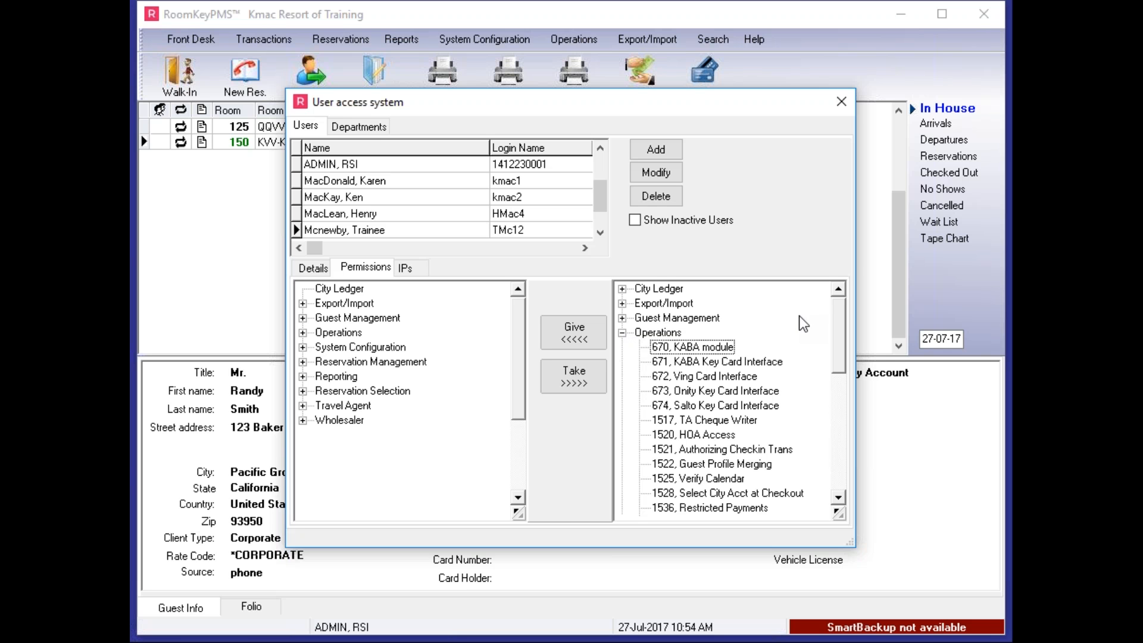
{"action": "key", "text": "Down"}
{"action": "key", "text": "Down"}
{"action": "key", "text": "Down"}
{"action": "key", "text": "Down"}
{"action": "key", "text": "Down"}
{"action": "key", "text": "Down"}
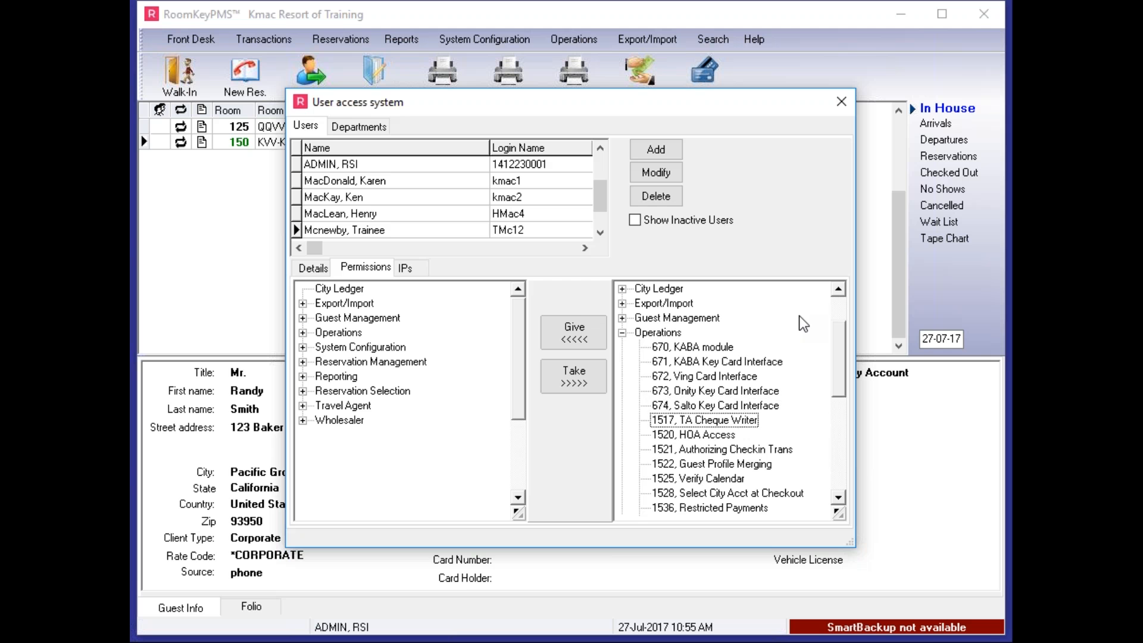
{"action": "key", "text": "Down"}
{"action": "key", "text": "Down"}
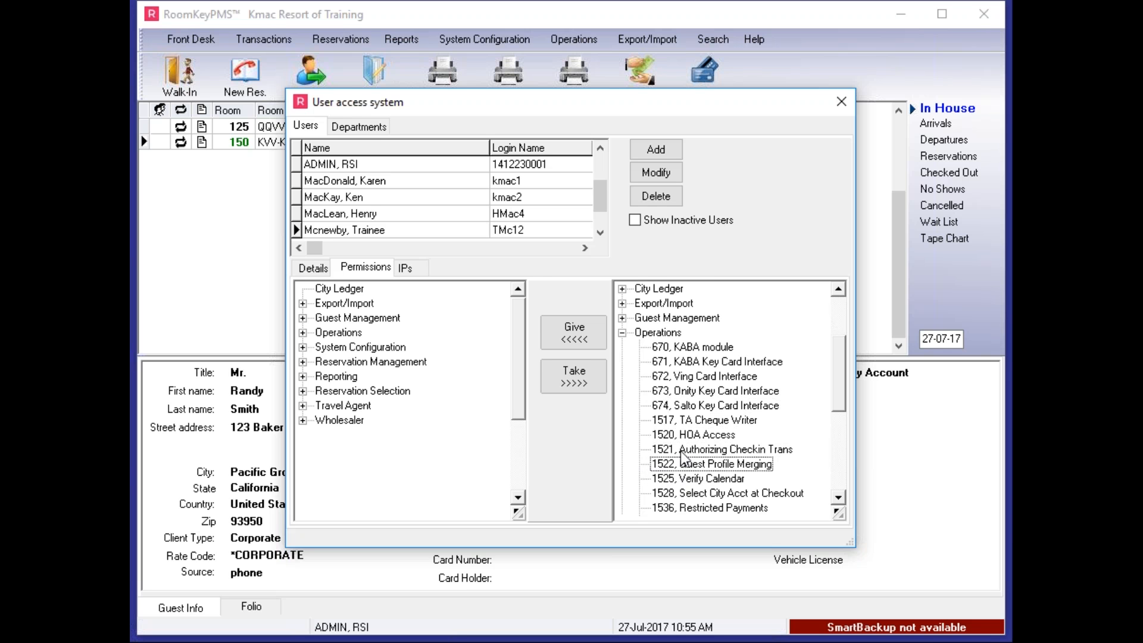
{"action": "left_click", "coordinate": [581, 339]}
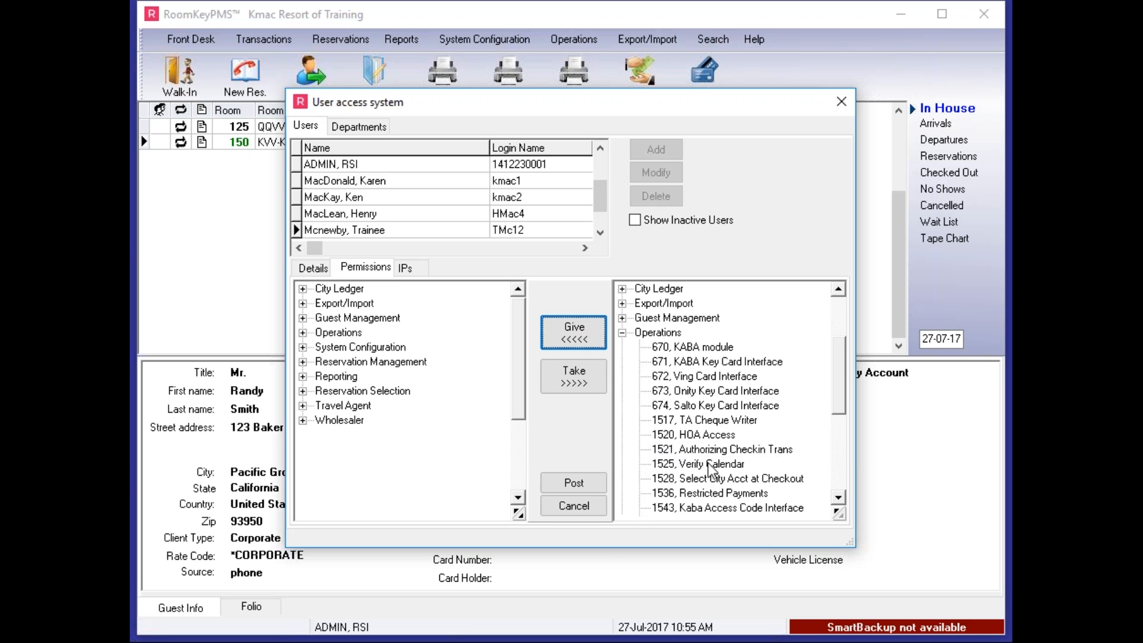
Give the trainee user the Operations permissions 1525, Verify Calendar, and 1547, Set Required Fields
{"action": "left_click", "coordinate": [685, 464]}
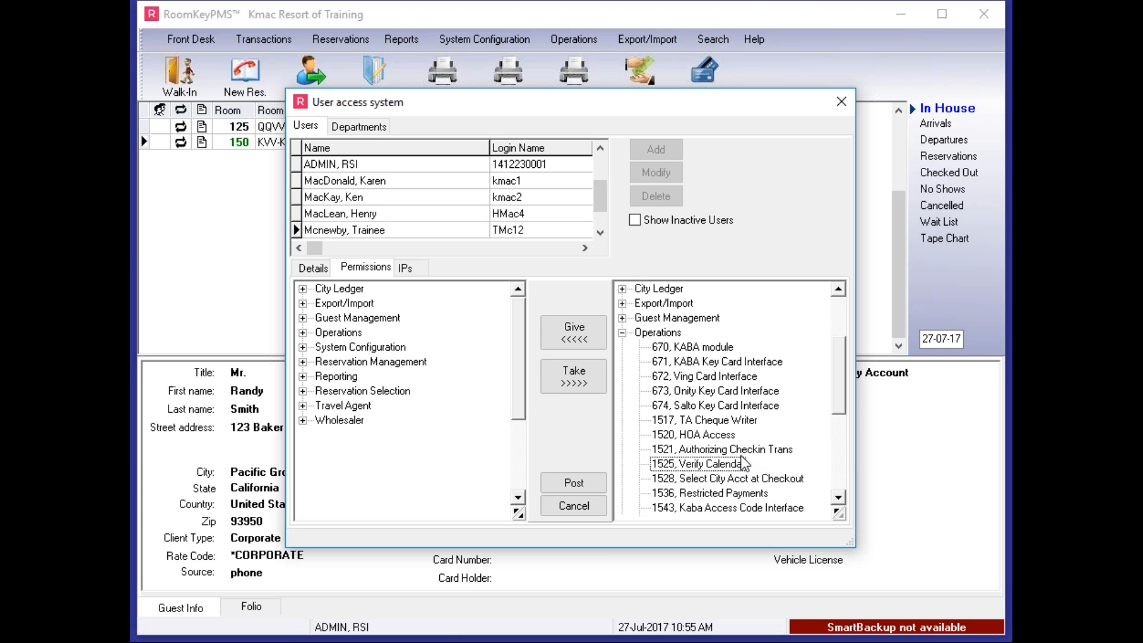
{"action": "left_click", "coordinate": [584, 331]}
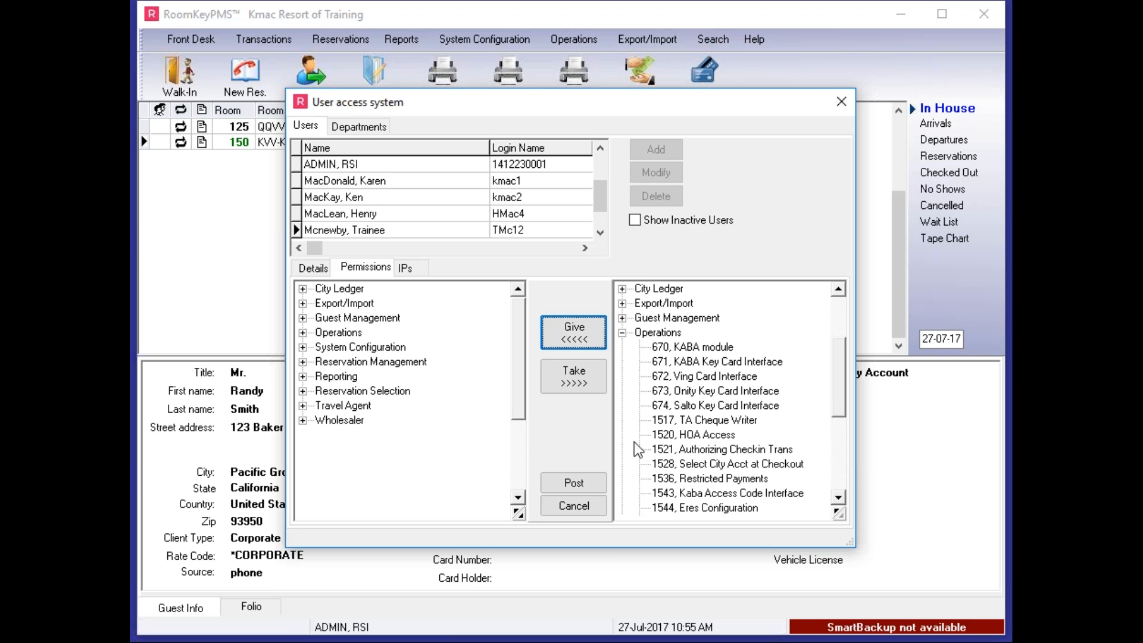
{"action": "left_click", "coordinate": [838, 498]}
{"action": "left_click", "coordinate": [839, 499]}
{"action": "left_click", "coordinate": [838, 499]}
{"action": "left_click", "coordinate": [838, 498]}
{"action": "left_click", "coordinate": [839, 498]}
{"action": "left_click", "coordinate": [724, 479]}
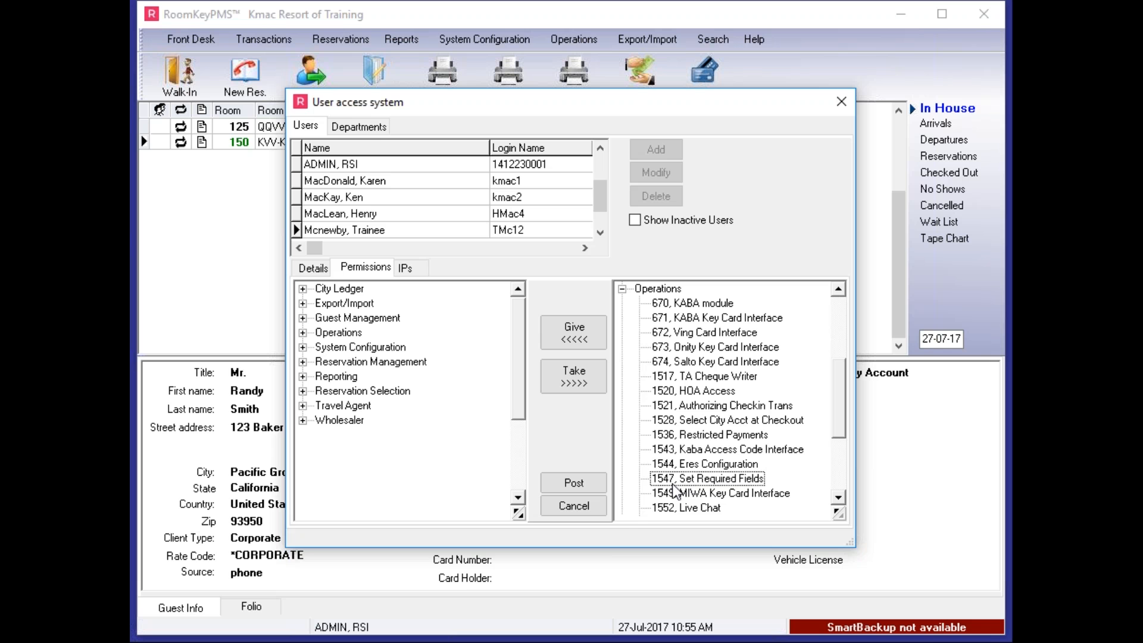
{"action": "left_click", "coordinate": [585, 336]}
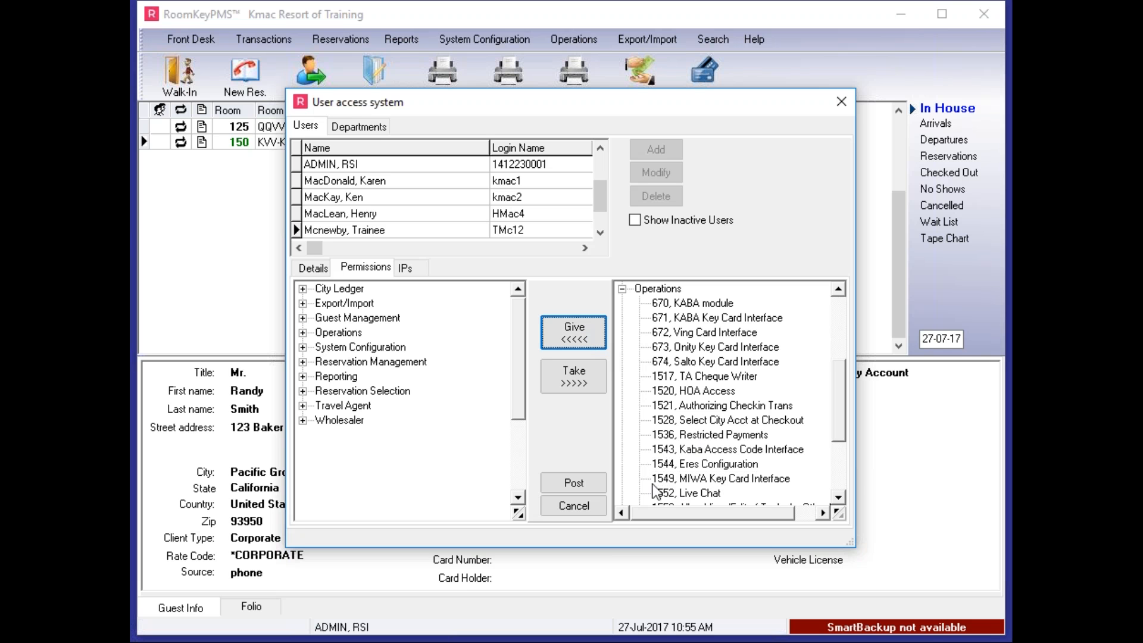
Check the remaining ungranted Operations permissions, post the trainee's granted permissions and collapse the Operations group
{"action": "left_click", "coordinate": [837, 500]}
{"action": "left_click", "coordinate": [838, 500]}
{"action": "left_click", "coordinate": [838, 500]}
{"action": "left_click", "coordinate": [838, 500]}
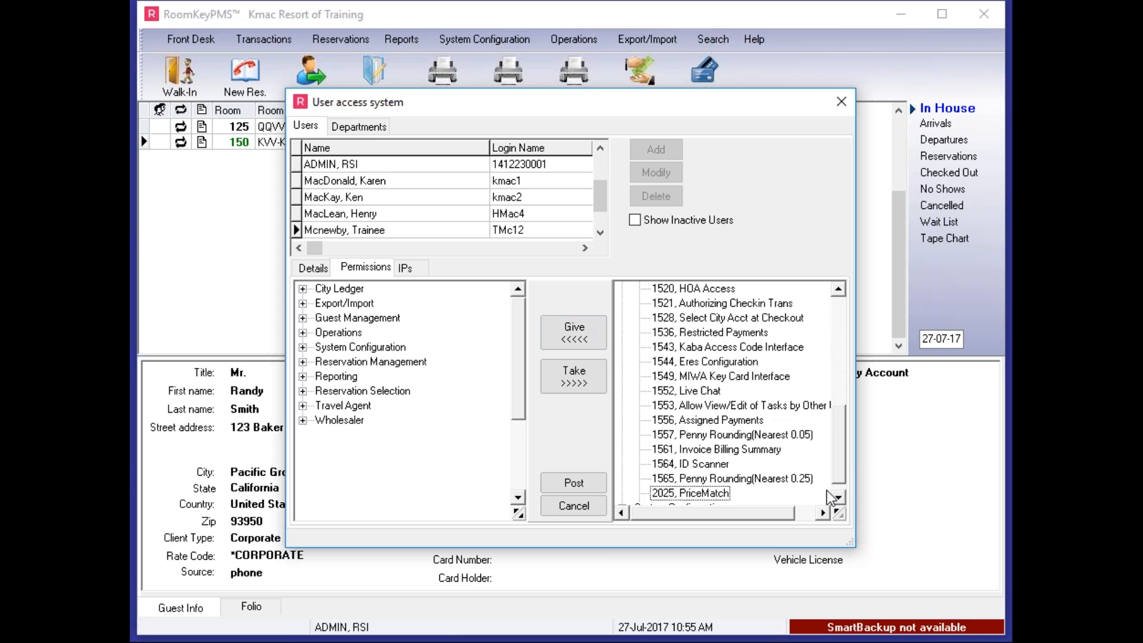
{"action": "left_click", "coordinate": [589, 485]}
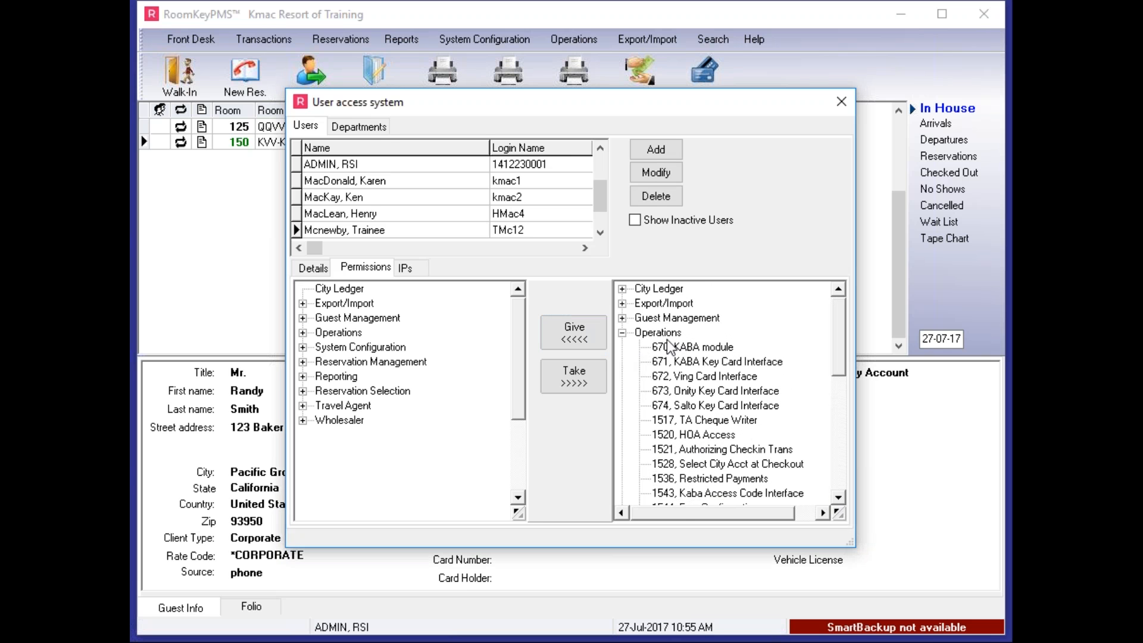
{"action": "left_click", "coordinate": [623, 334]}
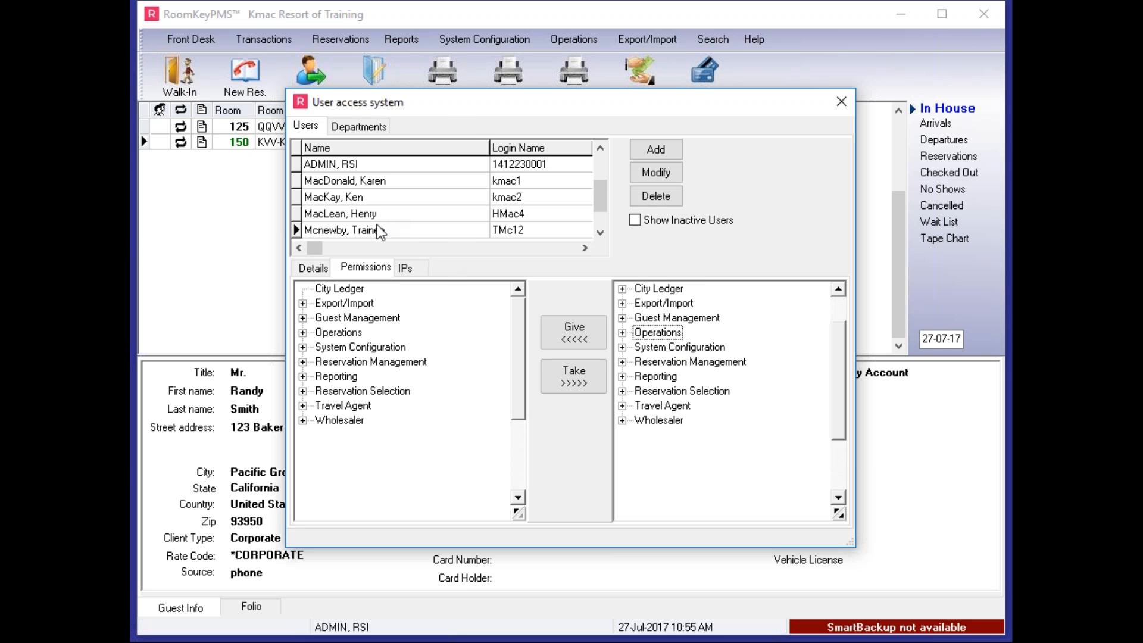
Give the trainee the System Configuration permissions 802, CC Card swipe, and 1542, Override CC Processing, and post the changes
{"action": "left_click", "coordinate": [622, 348]}
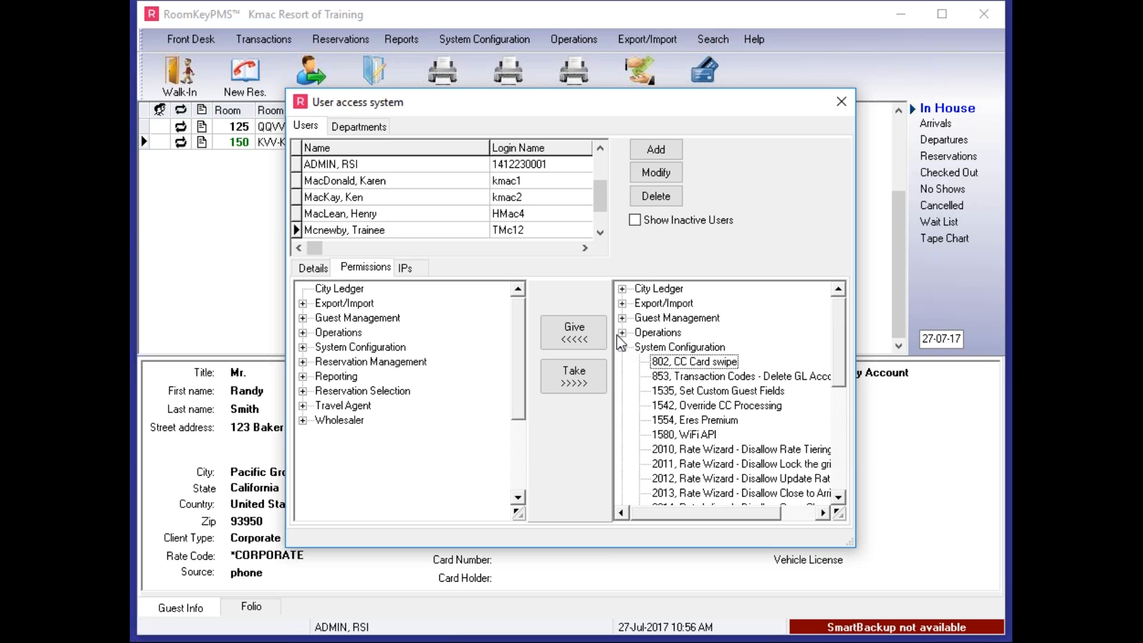
{"action": "left_click", "coordinate": [587, 333]}
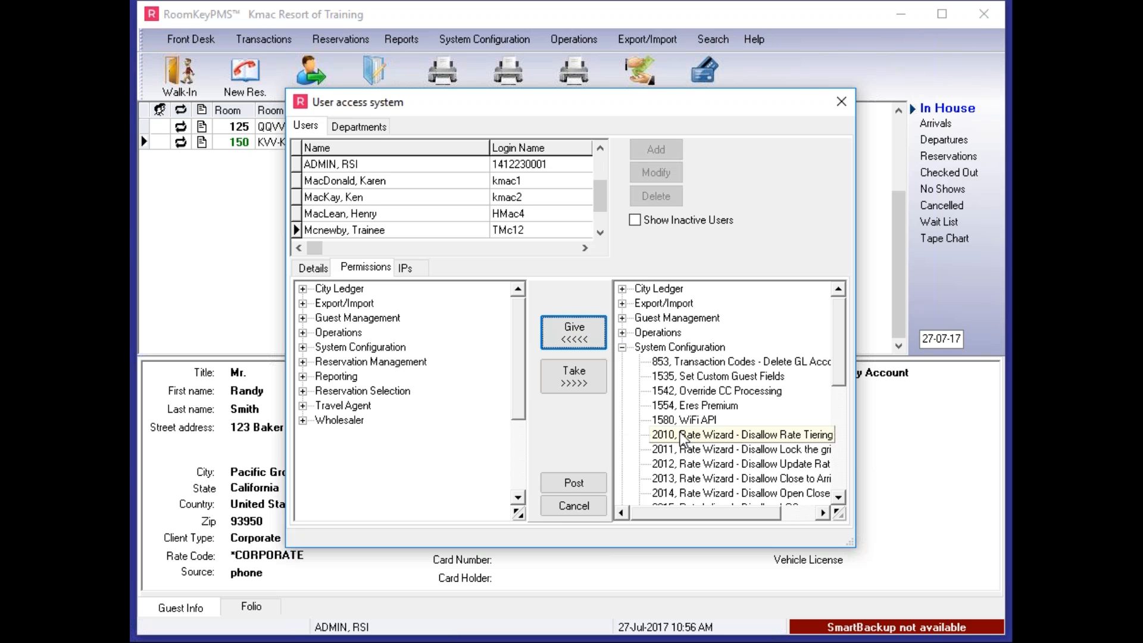
{"action": "left_click", "coordinate": [717, 392]}
{"action": "left_click", "coordinate": [586, 333]}
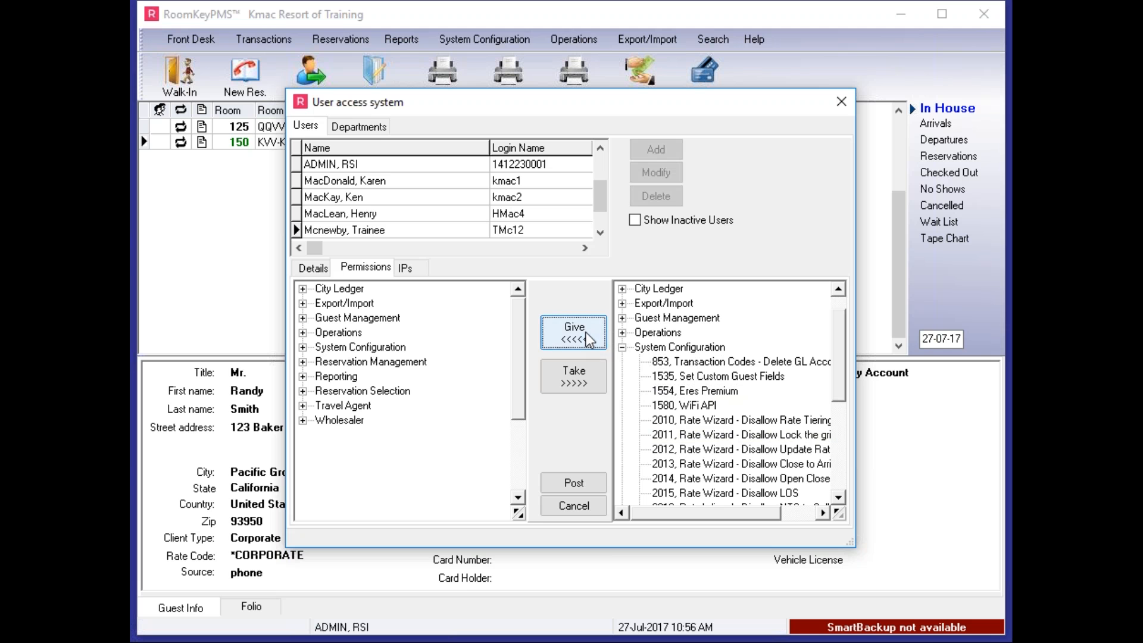
{"action": "left_click", "coordinate": [585, 479]}
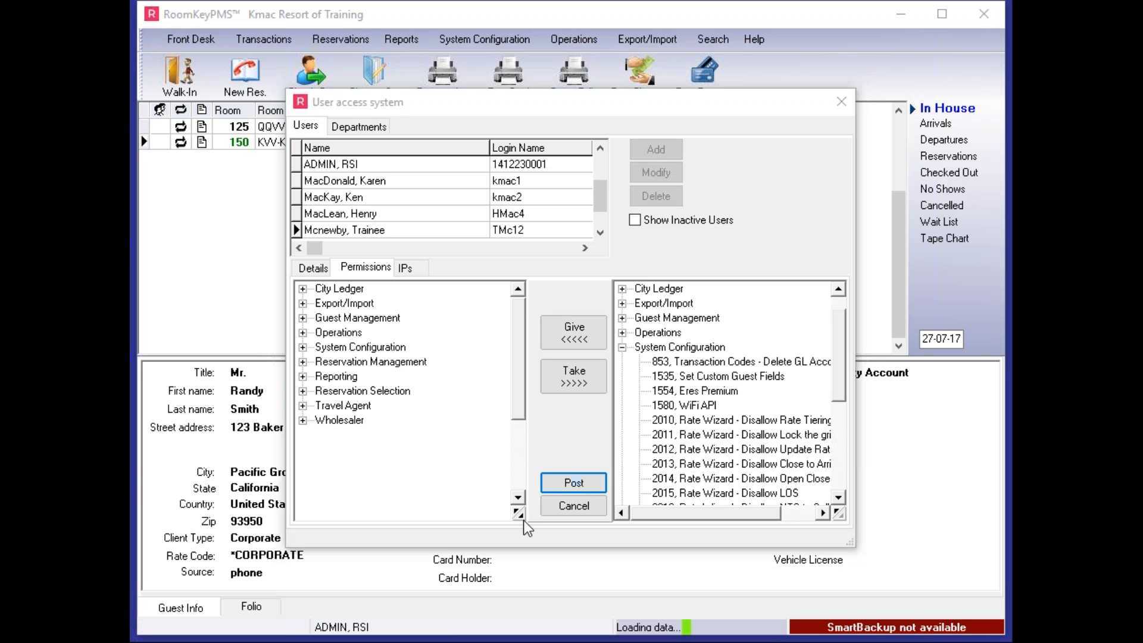
{"action": "left_click", "coordinate": [622, 347]}
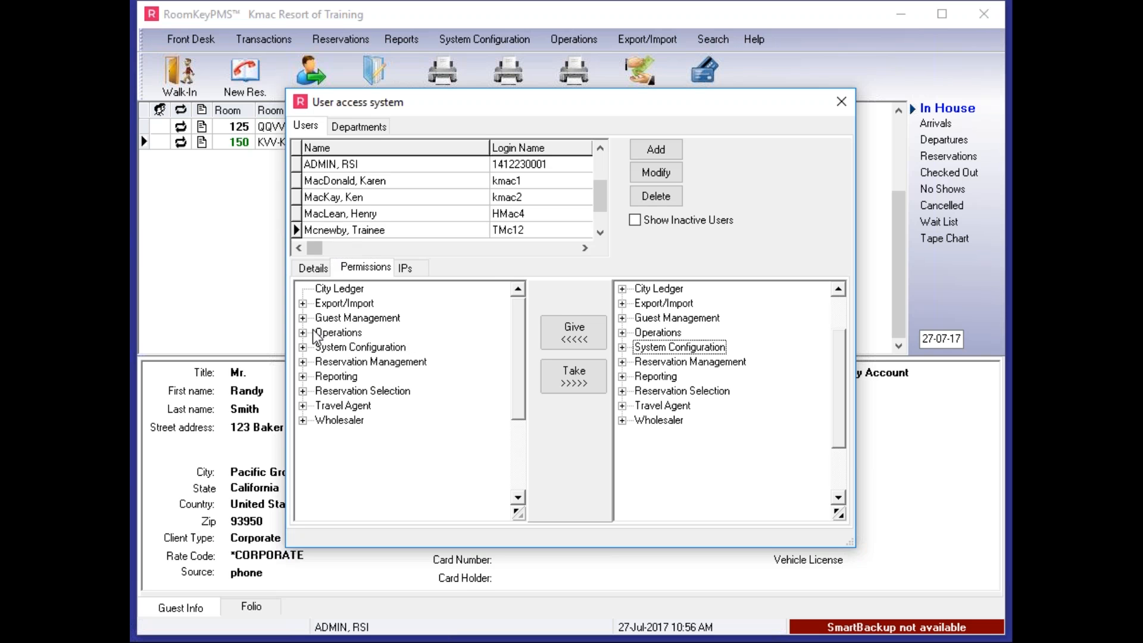
Take the Operations permission 1566, Disallow City Ledger Attach to Corp/WS, away from the trainee user and post the change
{"action": "left_click", "coordinate": [303, 362]}
{"action": "left_click", "coordinate": [303, 361]}
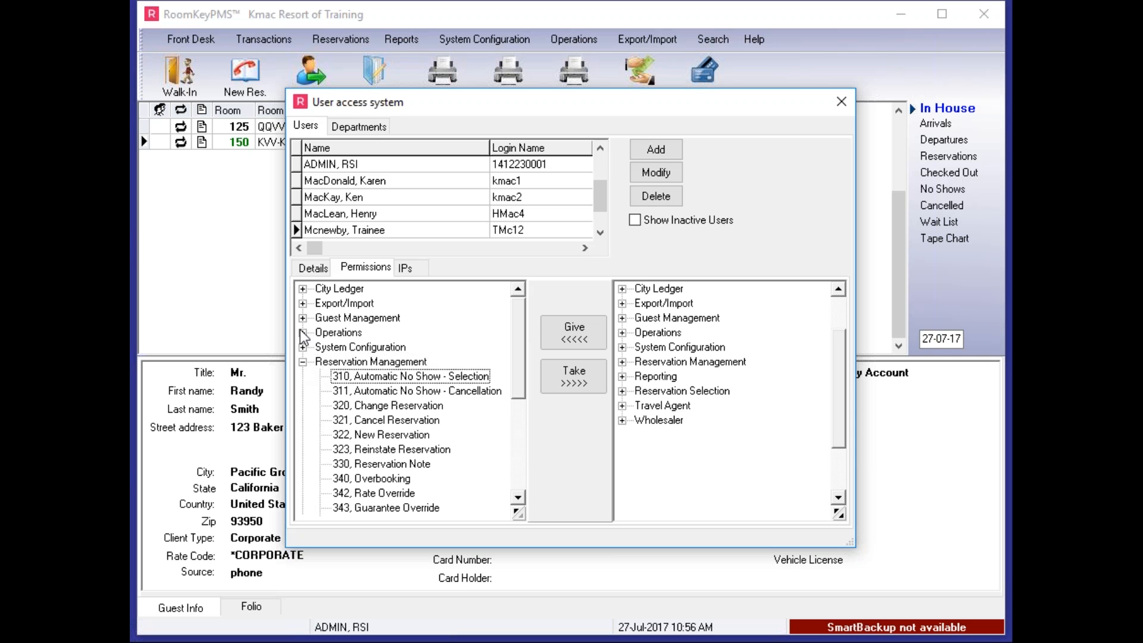
{"action": "left_click", "coordinate": [303, 333]}
{"action": "left_click", "coordinate": [364, 392]}
{"action": "key", "text": "Down"}
{"action": "key", "text": "Down"}
{"action": "key", "text": "Down"}
{"action": "key", "text": "Down"}
{"action": "key", "text": "Down"}
{"action": "key", "text": "Down"}
{"action": "key", "text": "Down"}
{"action": "key", "text": "Down"}
{"action": "key", "text": "Down"}
{"action": "key", "text": "Down"}
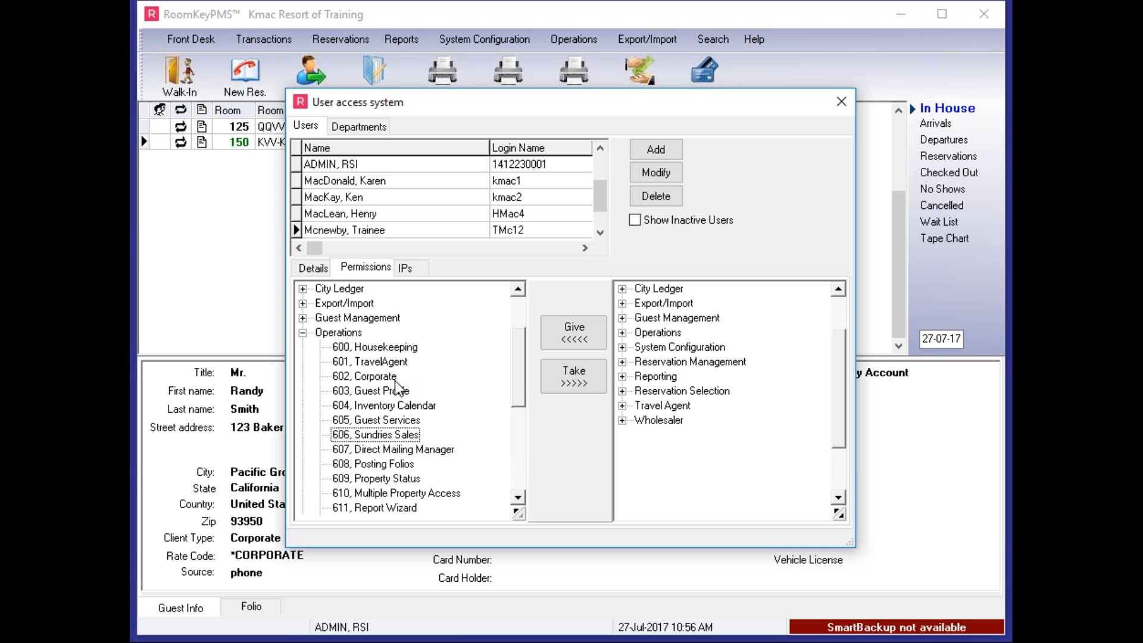
{"action": "key", "text": "Down"}
{"action": "key", "text": "Down"}
{"action": "key", "text": "Down"}
{"action": "key", "text": "Down"}
{"action": "key", "text": "Down"}
{"action": "key", "text": "Down"}
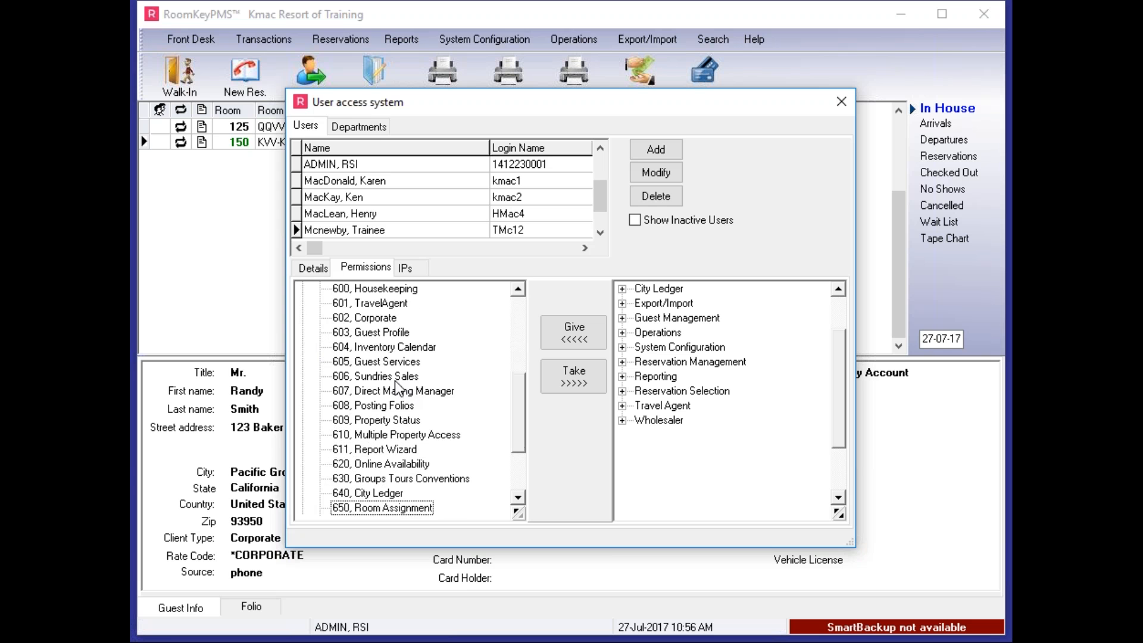
{"action": "key", "text": "Down"}
{"action": "key", "text": "Down"}
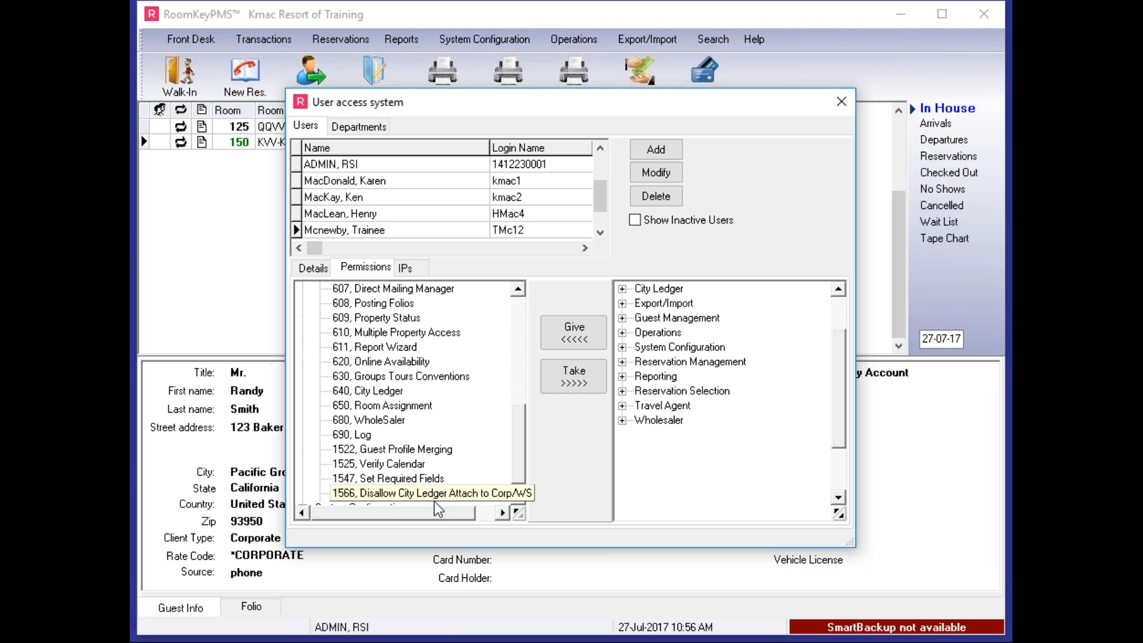
{"action": "left_click", "coordinate": [573, 377]}
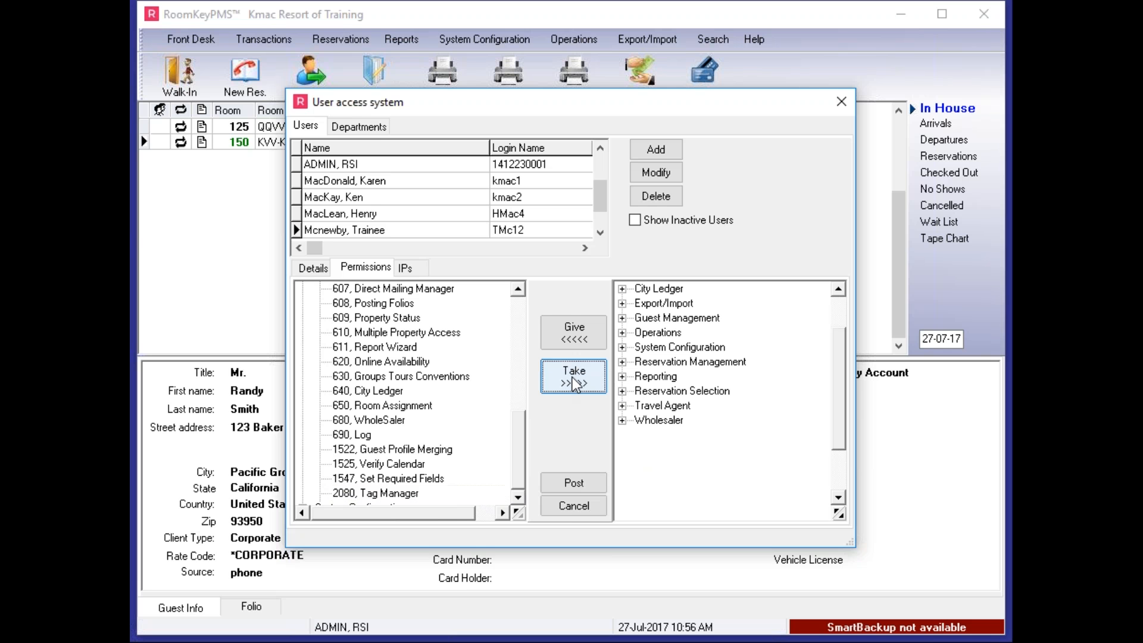
{"action": "left_click", "coordinate": [580, 483]}
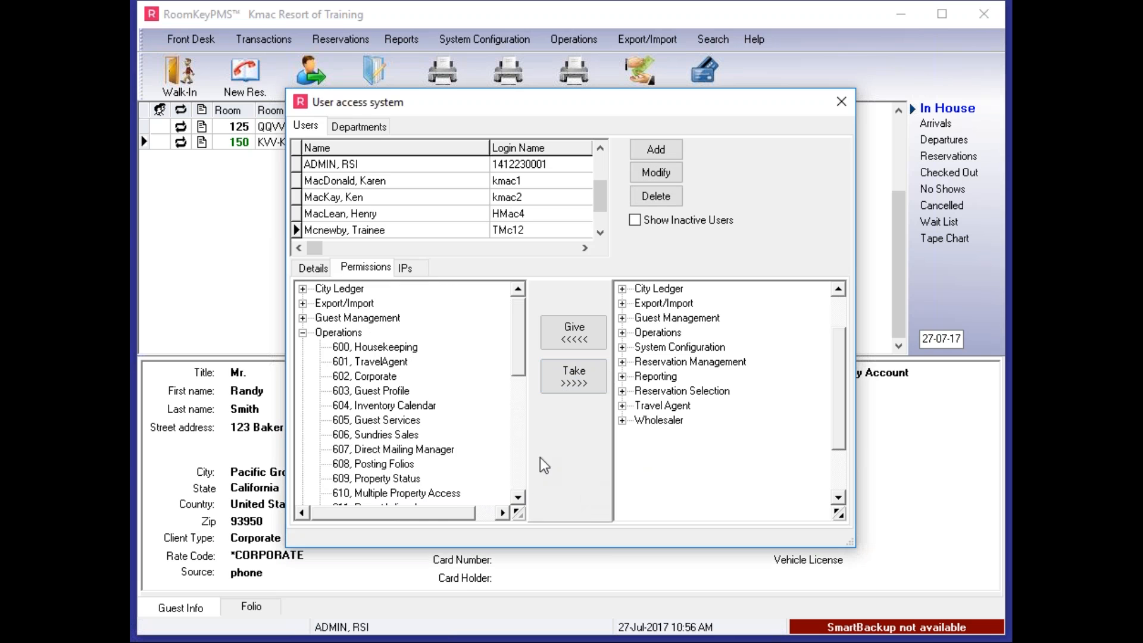
For the user listed directly above the trainee, take away Operations permission 1553, Allow View/Edit of Tasks by Other, and post the change
{"action": "left_click", "coordinate": [319, 269]}
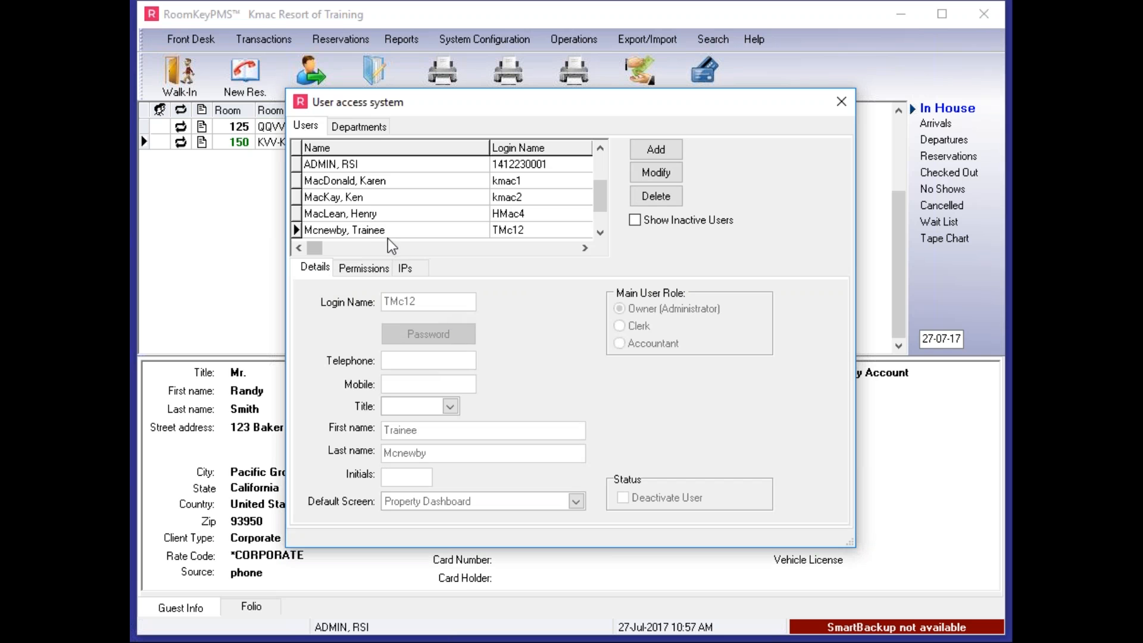
{"action": "left_click", "coordinate": [354, 216]}
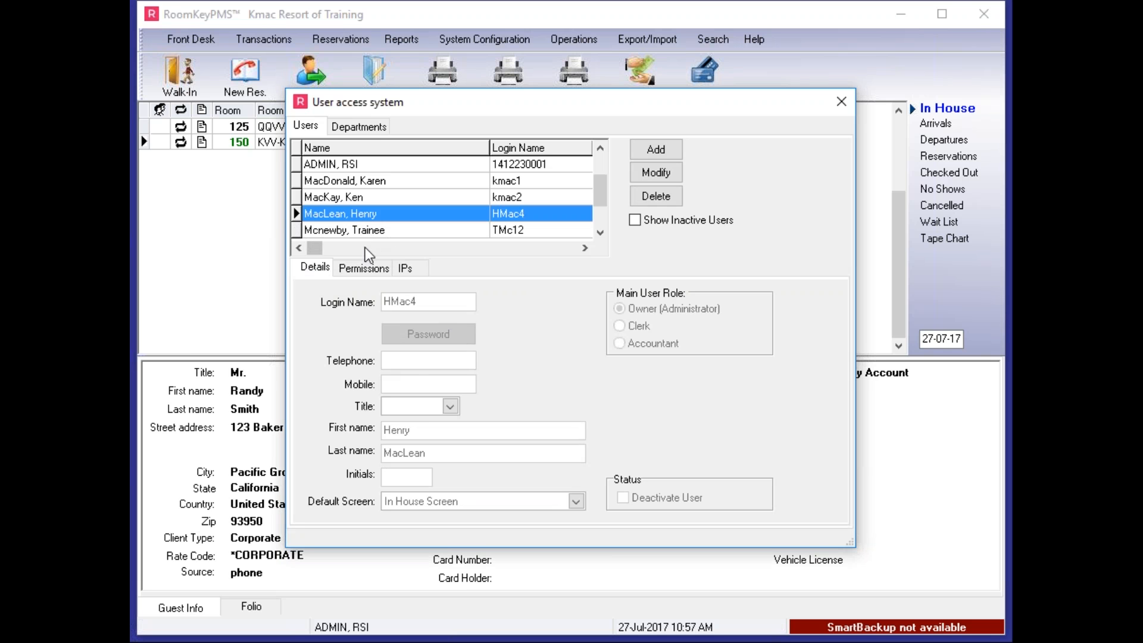
{"action": "left_click", "coordinate": [362, 268]}
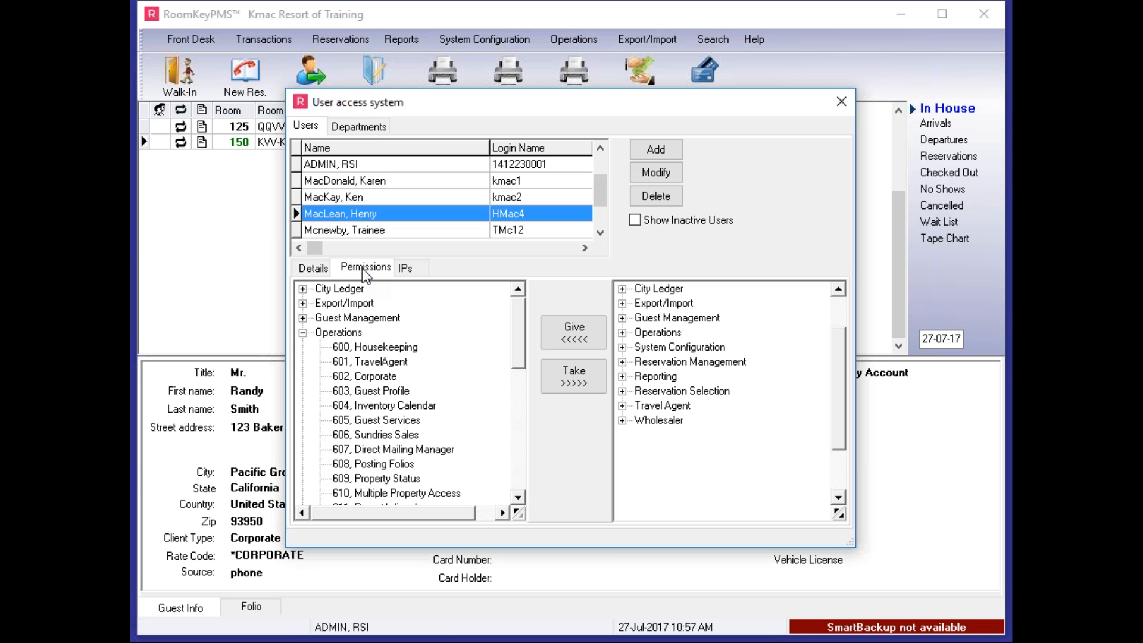
{"action": "left_click", "coordinate": [357, 391]}
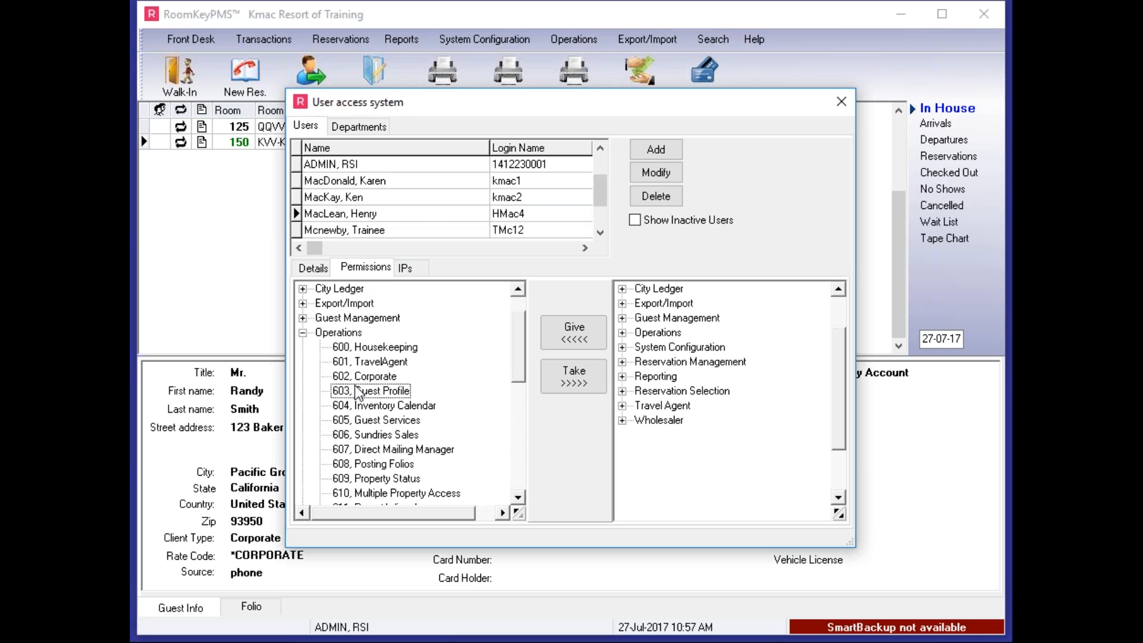
{"action": "key", "text": "Down"}
{"action": "key", "text": "Down"}
{"action": "key", "text": "Down"}
{"action": "key", "text": "Down"}
{"action": "key", "text": "Down"}
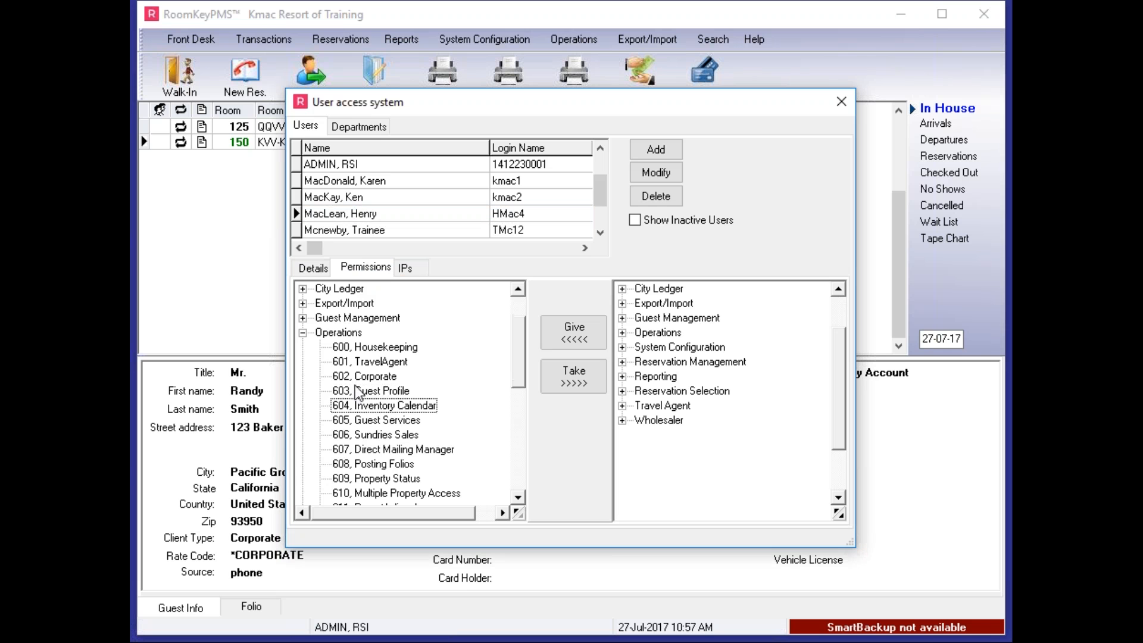
{"action": "key", "text": "Down"}
{"action": "key", "text": "Down"}
{"action": "key", "text": "Down"}
{"action": "key", "text": "Down"}
{"action": "key", "text": "Down"}
{"action": "key", "text": "Down"}
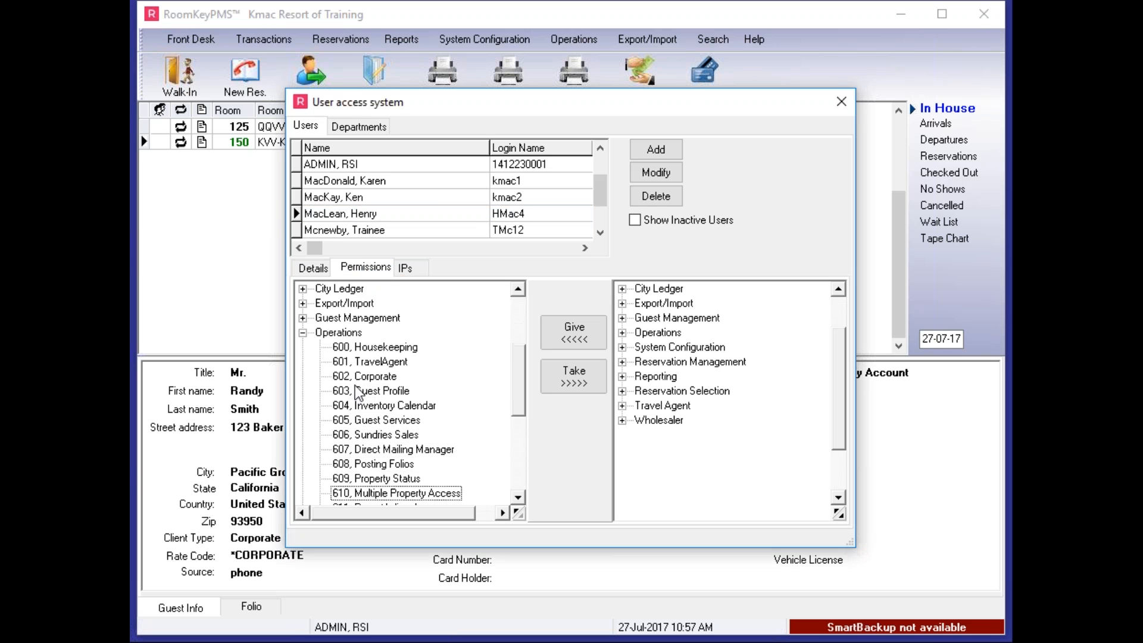
{"action": "key", "text": "Down"}
{"action": "key", "text": "Down"}
{"action": "key", "text": "Down"}
{"action": "key", "text": "Down"}
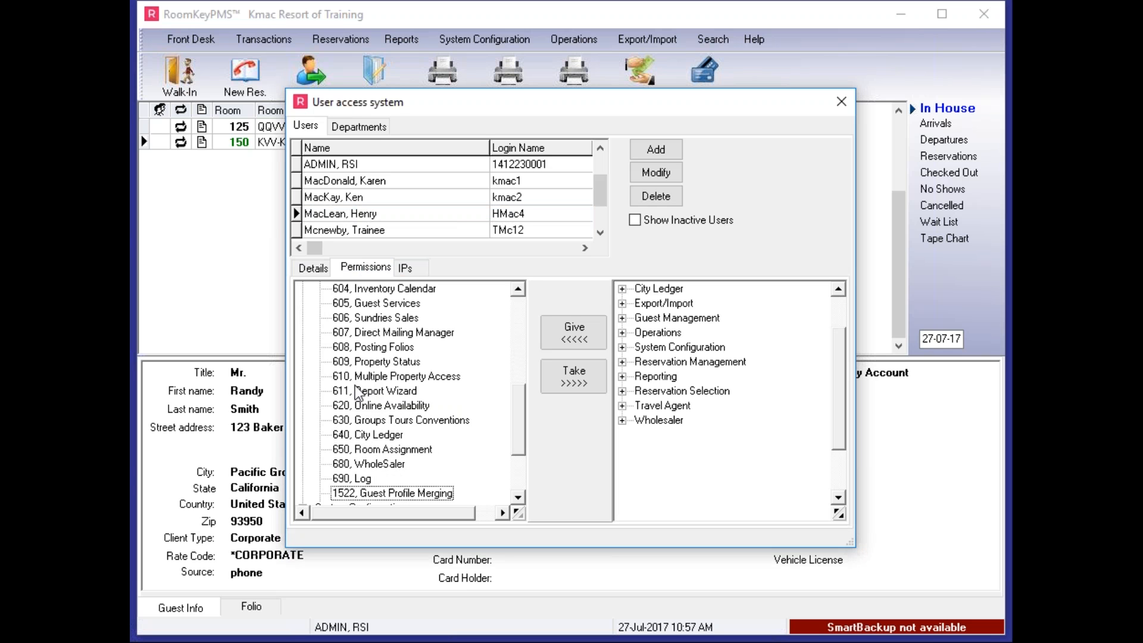
{"action": "key", "text": "Down"}
{"action": "key", "text": "Down"}
{"action": "key", "text": "Down"}
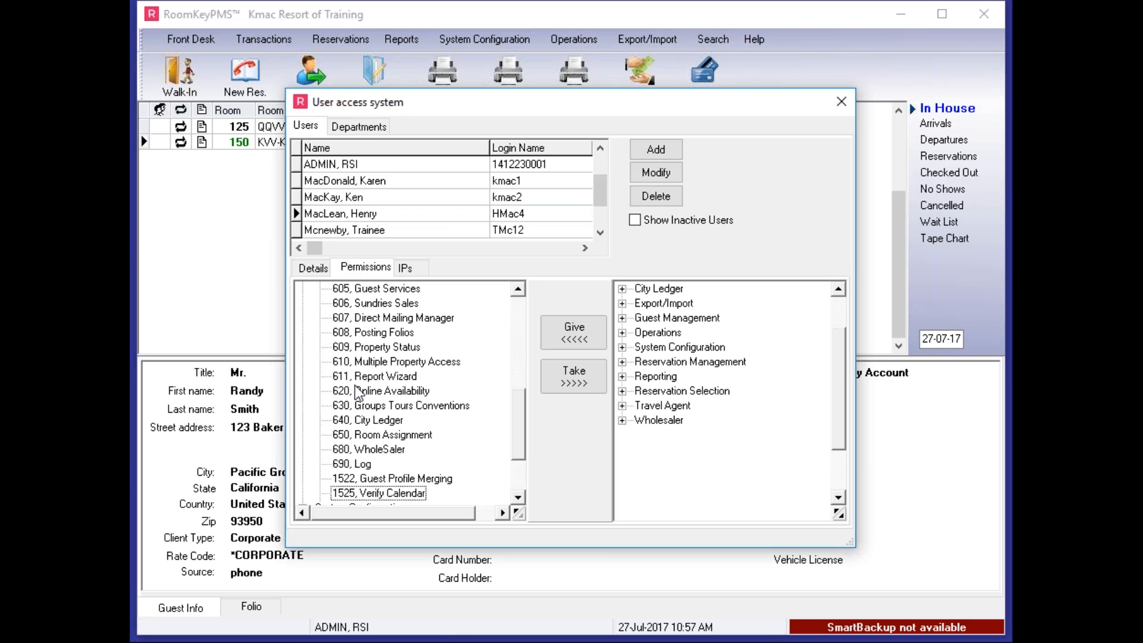
{"action": "key", "text": "Down"}
{"action": "key", "text": "Down"}
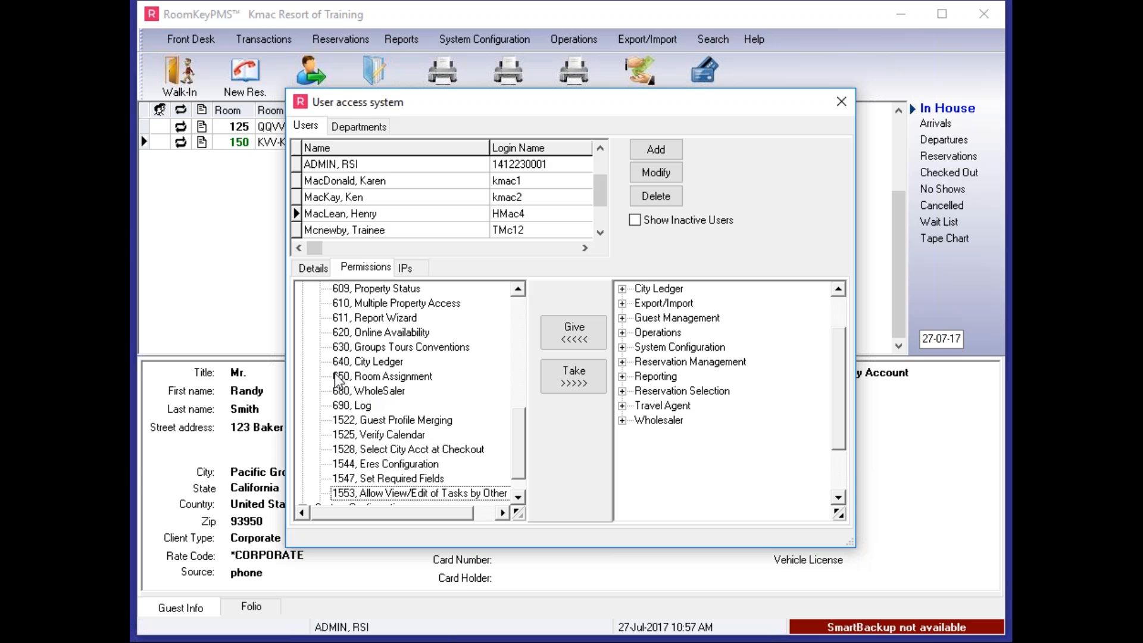
{"action": "left_click", "coordinate": [584, 384]}
{"action": "left_click", "coordinate": [584, 479]}
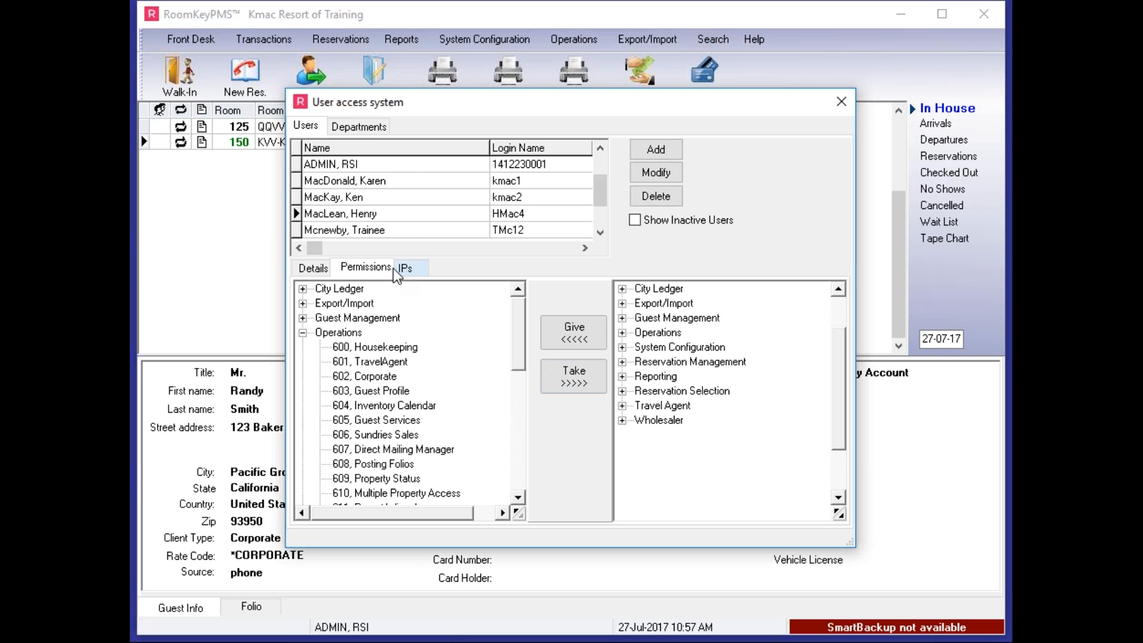
Select the third user in the list and display that user's account details
{"action": "left_click", "coordinate": [326, 199]}
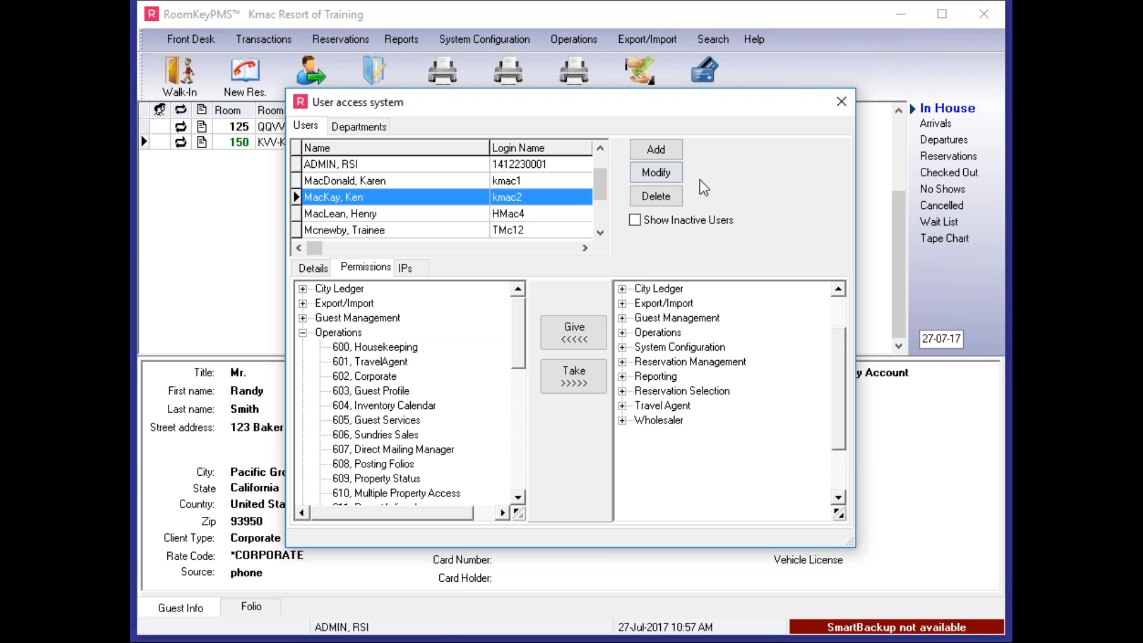
{"action": "left_click", "coordinate": [306, 269]}
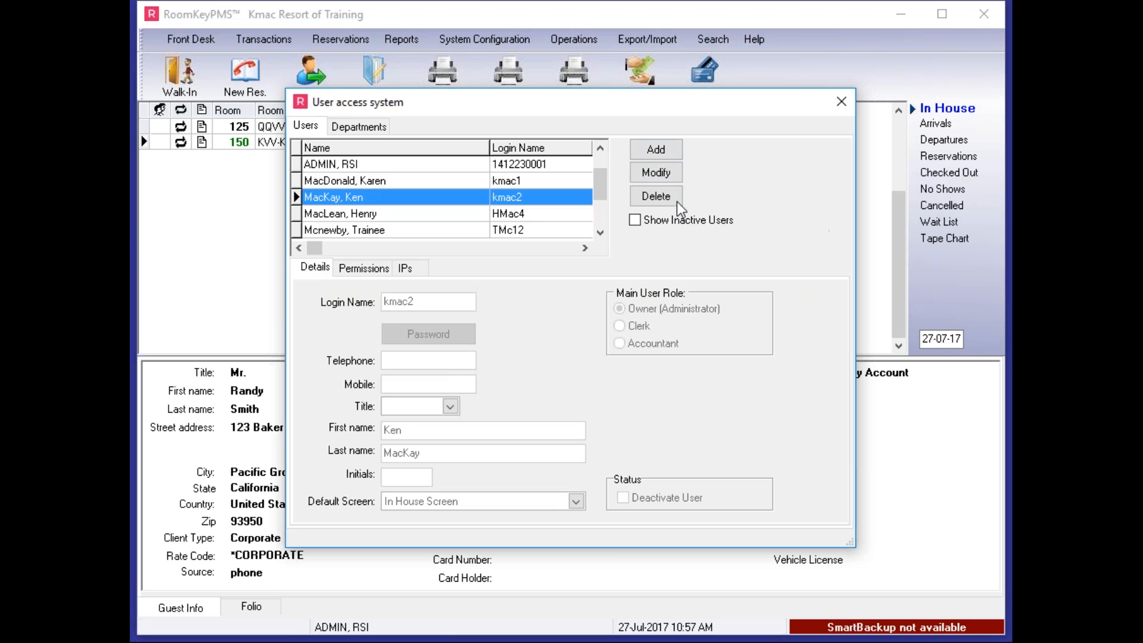